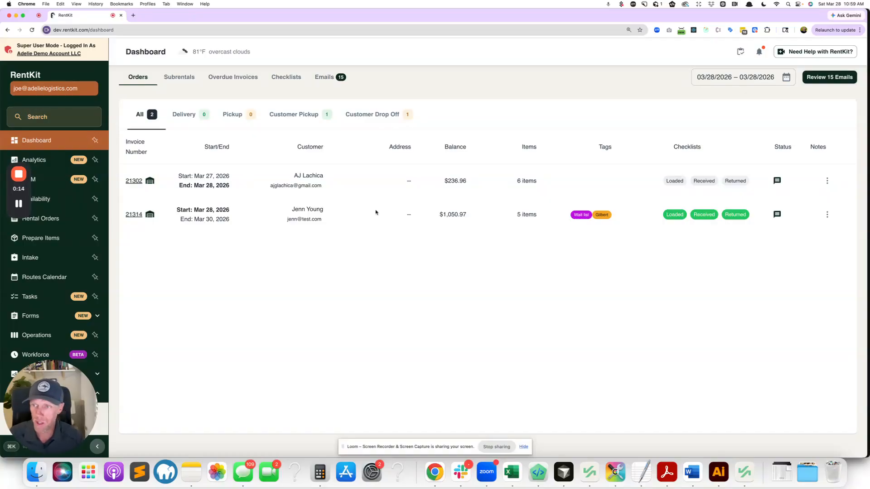
Open the Custom Fields administration page
{"action": "scroll", "coordinate": [68, 295], "scroll_direction": "down", "scroll_amount": 3}
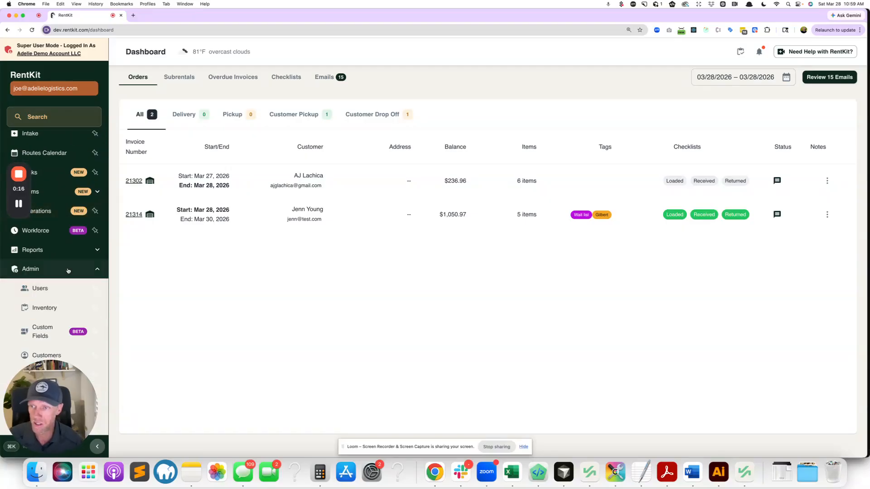
{"action": "scroll", "coordinate": [67, 275], "scroll_direction": "down", "scroll_amount": 2}
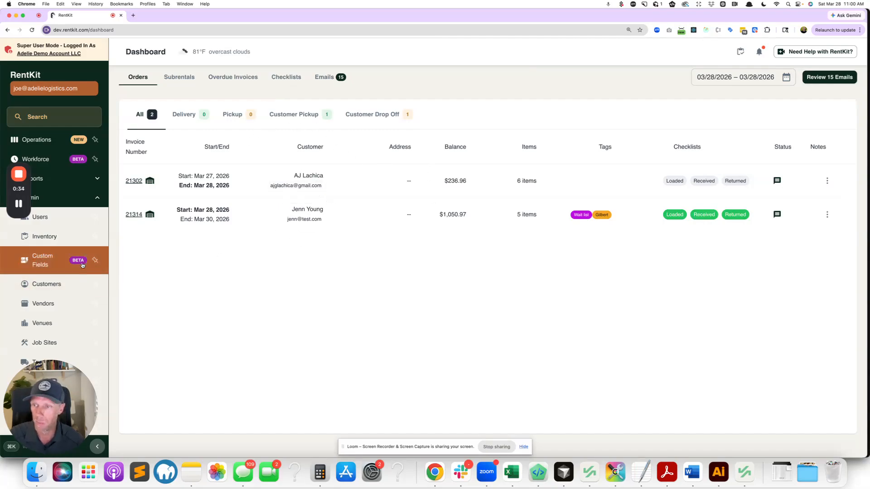
{"action": "scroll", "coordinate": [82, 266], "scroll_direction": "up", "scroll_amount": 1}
{"action": "scroll", "coordinate": [82, 267], "scroll_direction": "down", "scroll_amount": 1}
{"action": "left_click", "coordinate": [48, 281]}
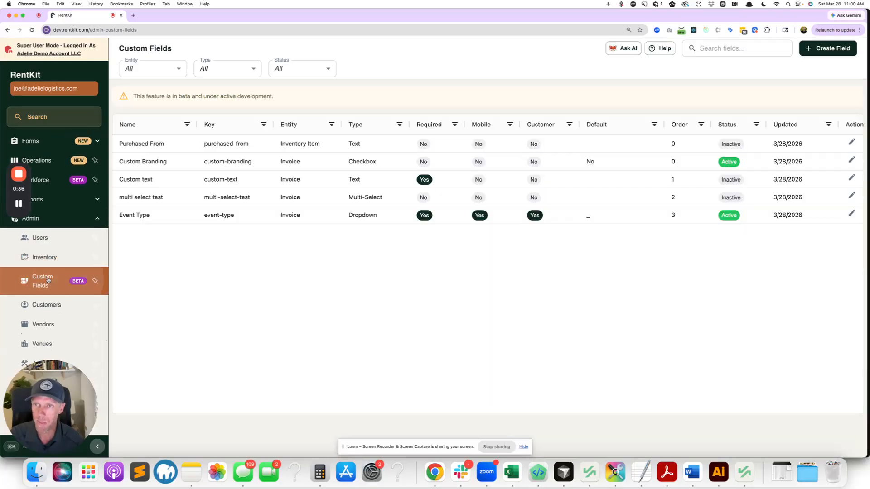
{"action": "scroll", "coordinate": [68, 272], "scroll_direction": "up", "scroll_amount": 2}
{"action": "scroll", "coordinate": [79, 284], "scroll_direction": "down", "scroll_amount": 1}
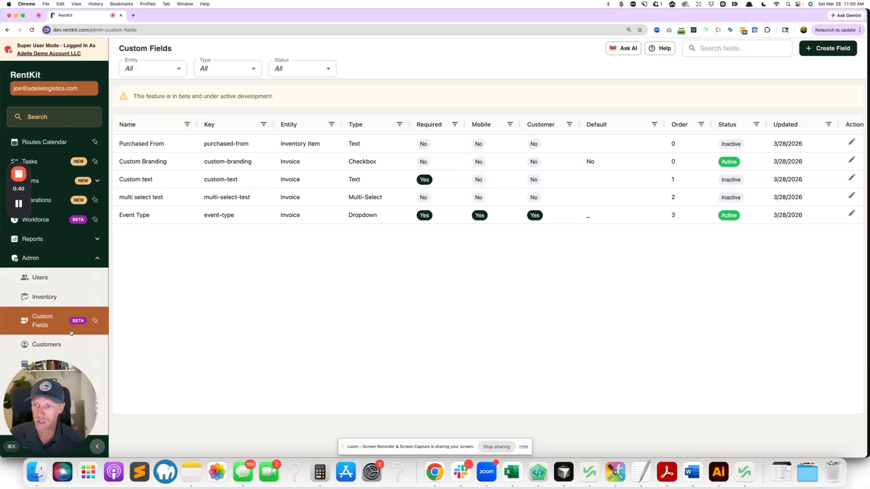
Filter the custom fields list by Inactive status, and switch the status filter to Active
{"action": "left_click", "coordinate": [301, 69]}
{"action": "left_click", "coordinate": [297, 122]}
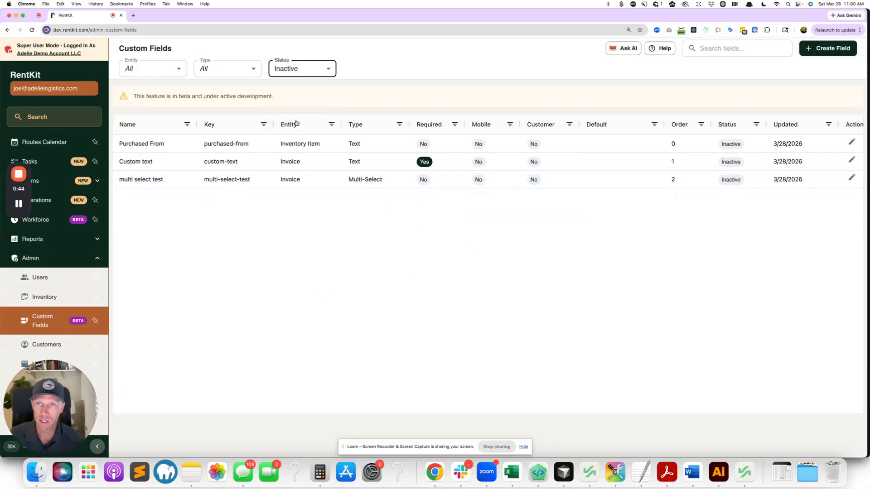
{"action": "left_click", "coordinate": [292, 71]}
{"action": "left_click", "coordinate": [304, 104]}
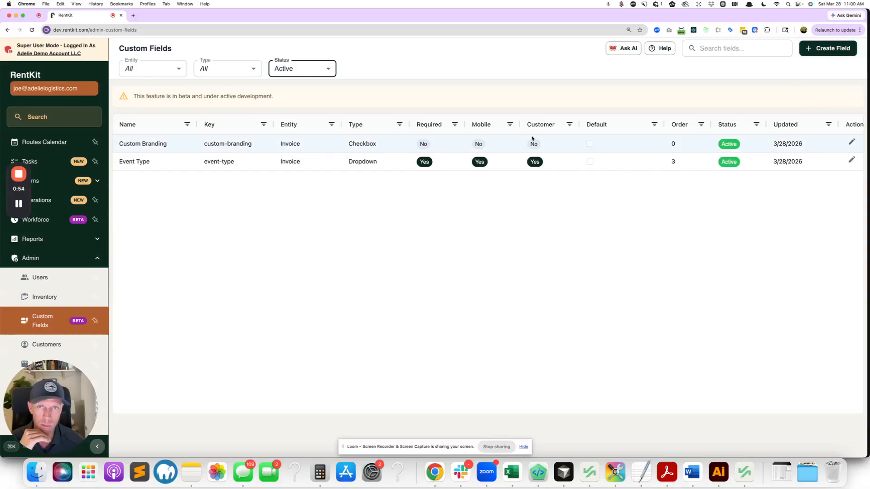
{"action": "left_click", "coordinate": [411, 201]}
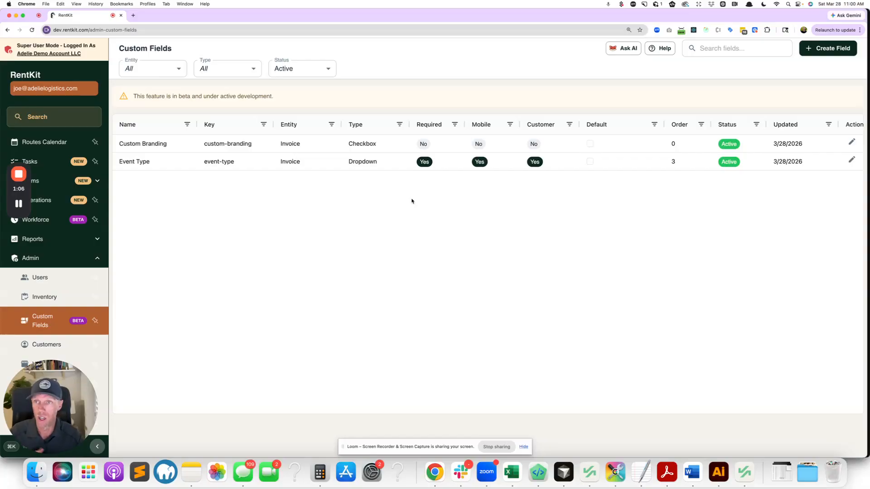
Review the available choices in the Entity and Type filters, leaving both set to All
{"action": "left_click", "coordinate": [161, 72]}
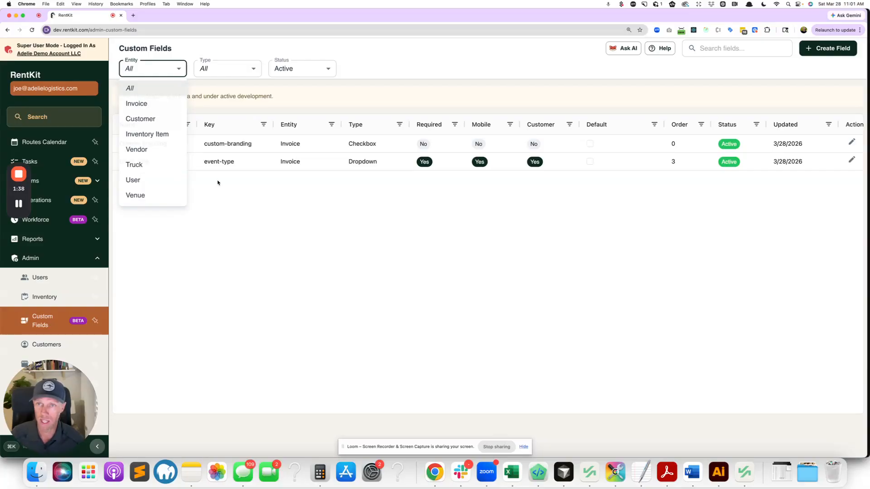
{"action": "left_click", "coordinate": [194, 170]}
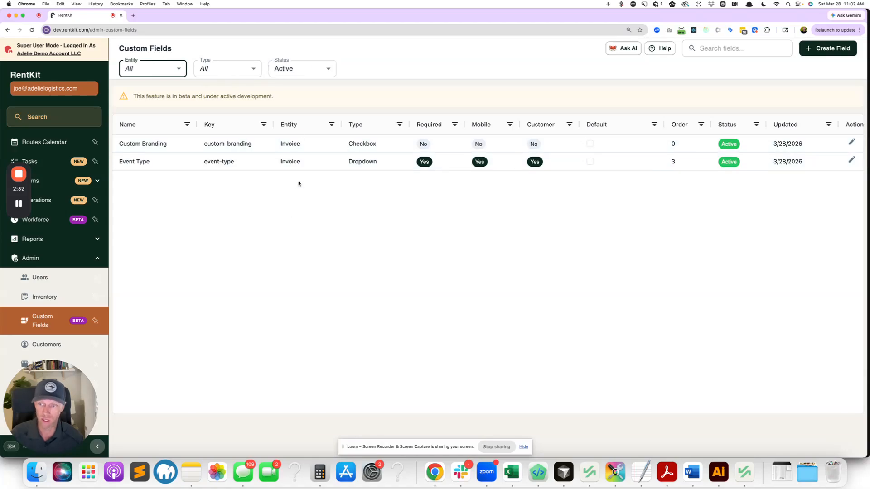
{"action": "left_click", "coordinate": [175, 68]}
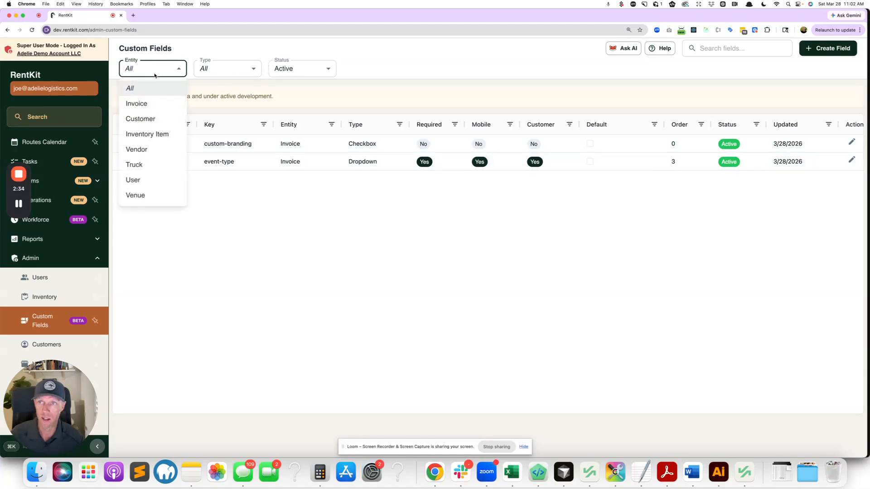
{"action": "left_click", "coordinate": [161, 93]}
{"action": "left_click", "coordinate": [211, 75]}
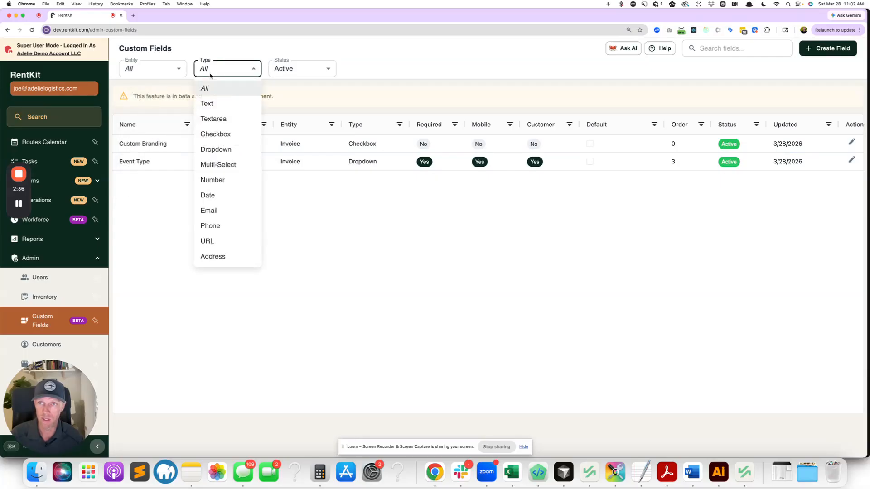
{"action": "left_click", "coordinate": [163, 73]}
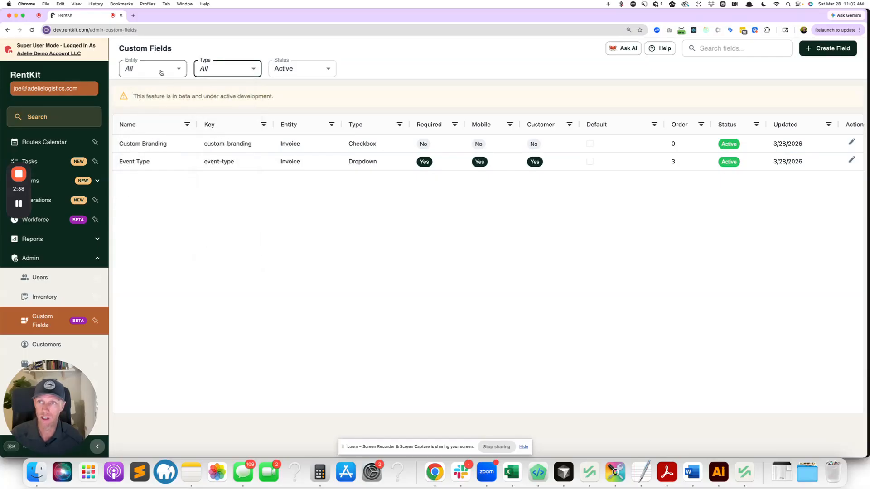
{"action": "left_click", "coordinate": [223, 75]}
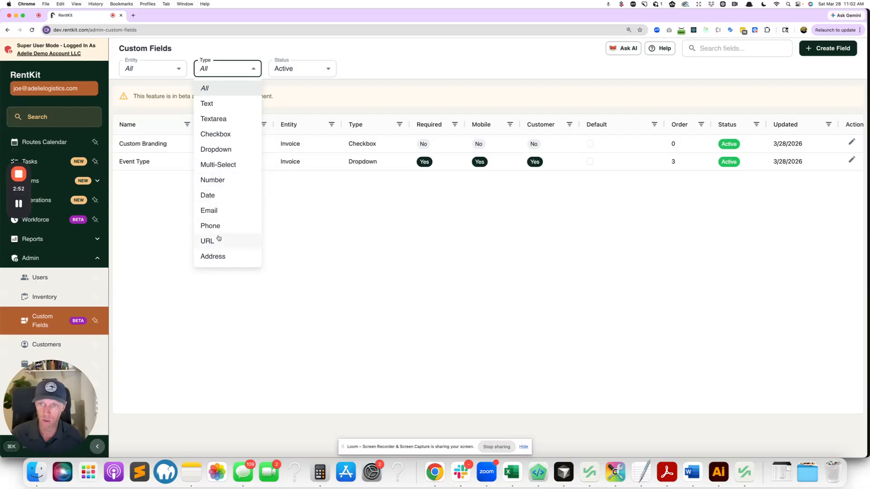
{"action": "left_click", "coordinate": [342, 234]}
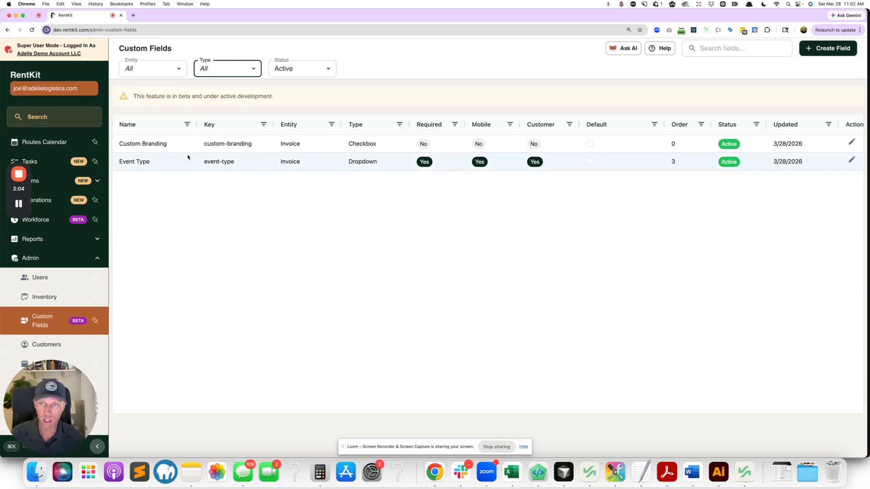
Open the Event Type custom field for editing and review its name, entity, input type and order settings
{"action": "left_click", "coordinate": [852, 161]}
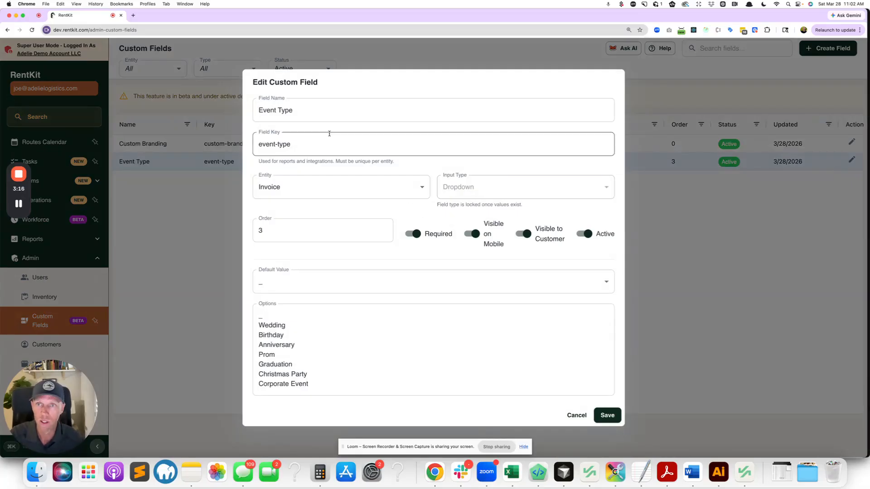
{"action": "left_click_drag", "start_coordinate": [298, 116], "coordinate": [244, 110]}
{"action": "left_click", "coordinate": [319, 119]}
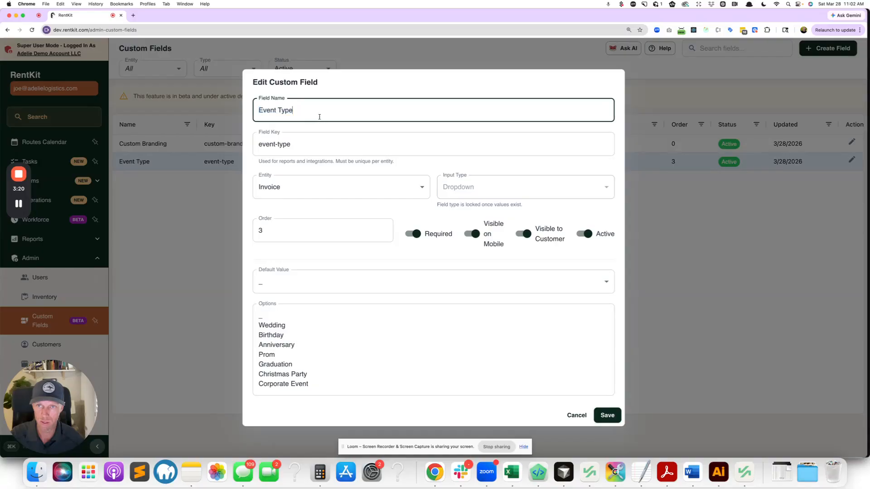
{"action": "left_click", "coordinate": [302, 191]}
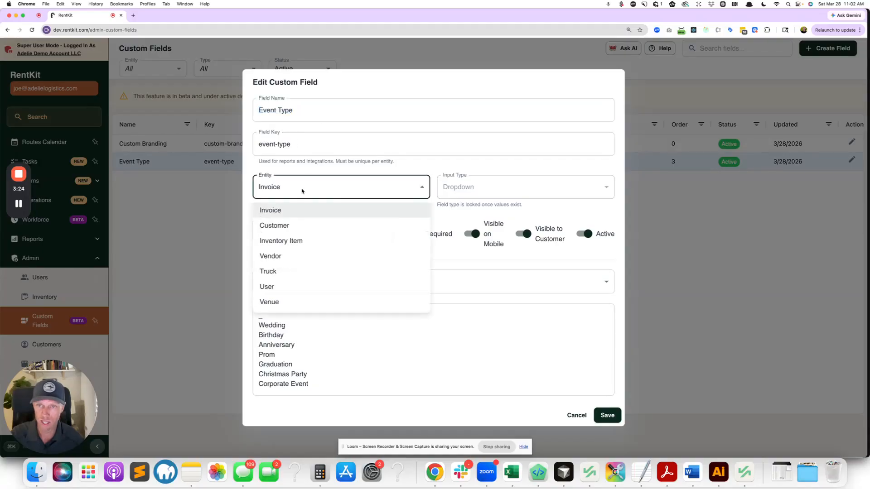
{"action": "left_click", "coordinate": [292, 215]}
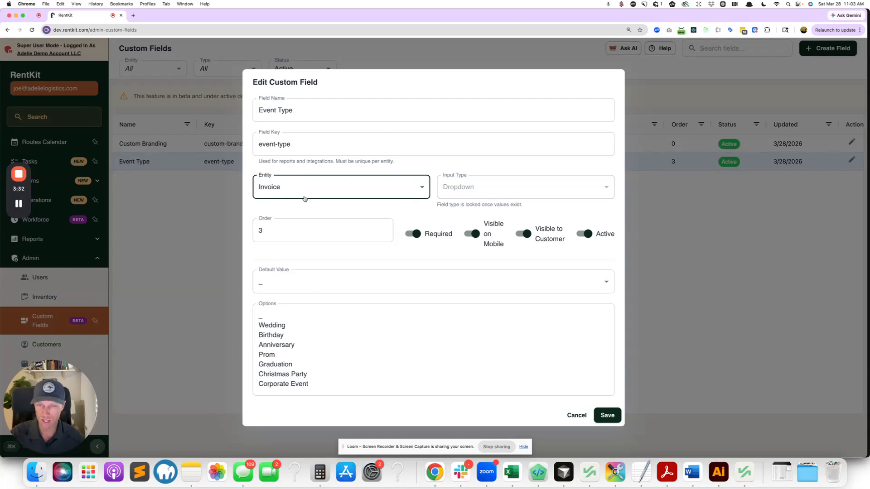
{"action": "left_click", "coordinate": [474, 186]}
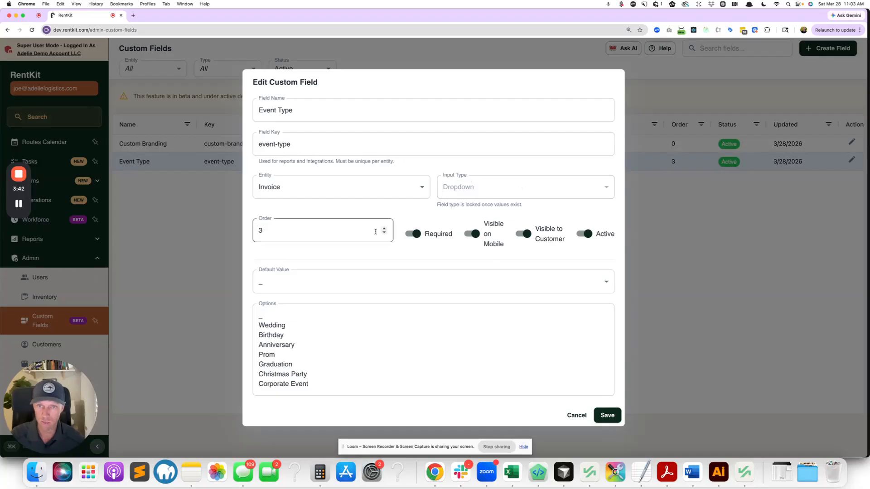
{"action": "left_click", "coordinate": [299, 226]}
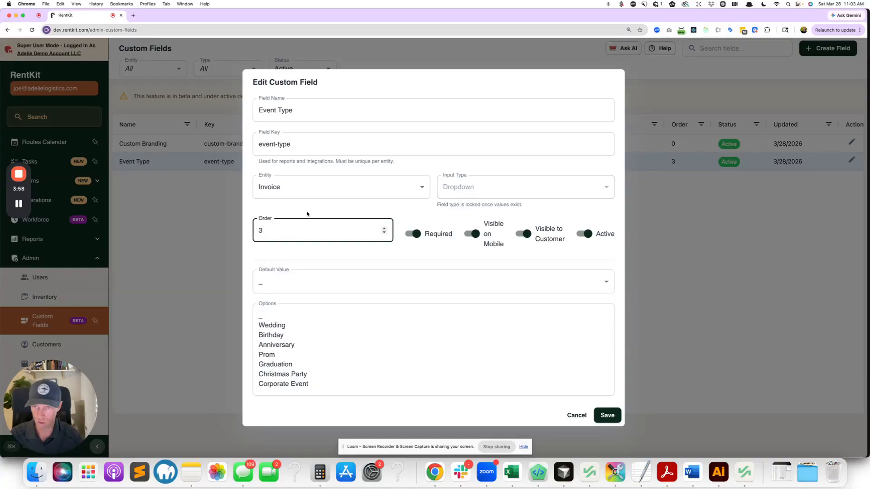
{"action": "left_click", "coordinate": [417, 248]}
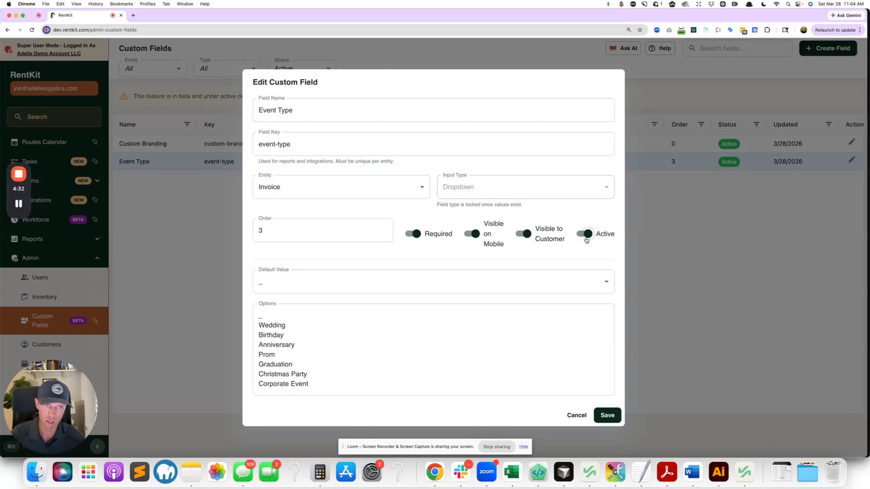
Examine the Event Type field's default value choices and its list of dropdown options
{"action": "left_click", "coordinate": [416, 284]}
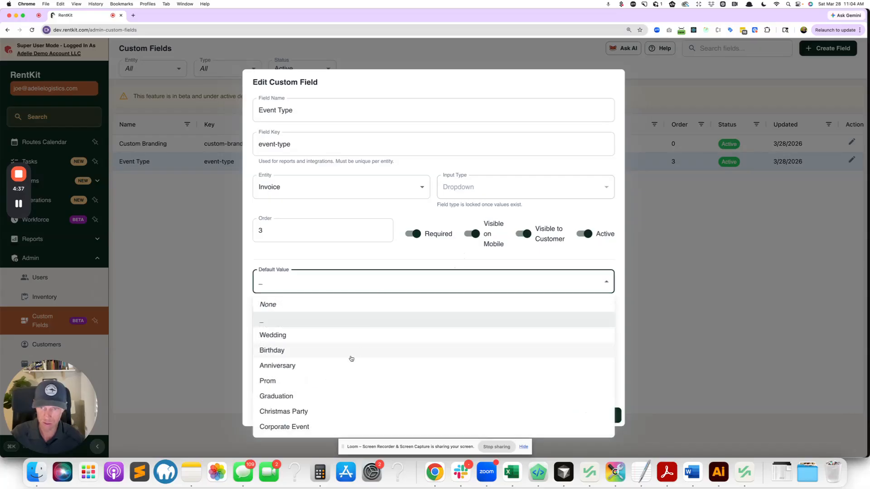
{"action": "left_click", "coordinate": [363, 246]}
{"action": "left_click", "coordinate": [273, 319]}
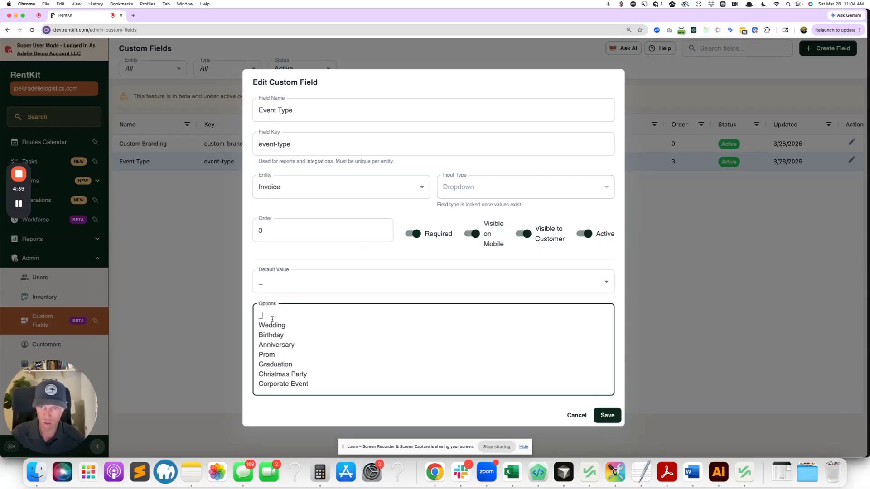
{"action": "left_click_drag", "start_coordinate": [261, 327], "coordinate": [279, 348]}
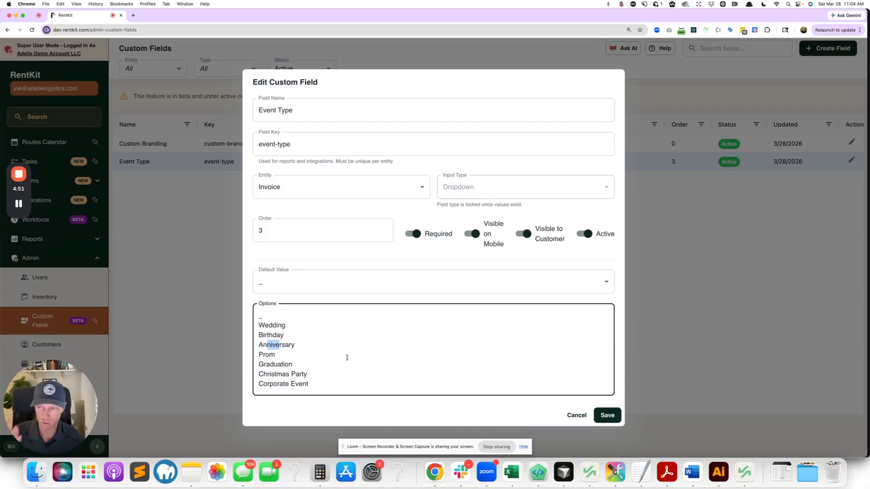
{"action": "left_click", "coordinate": [313, 285]}
{"action": "left_click", "coordinate": [348, 264]}
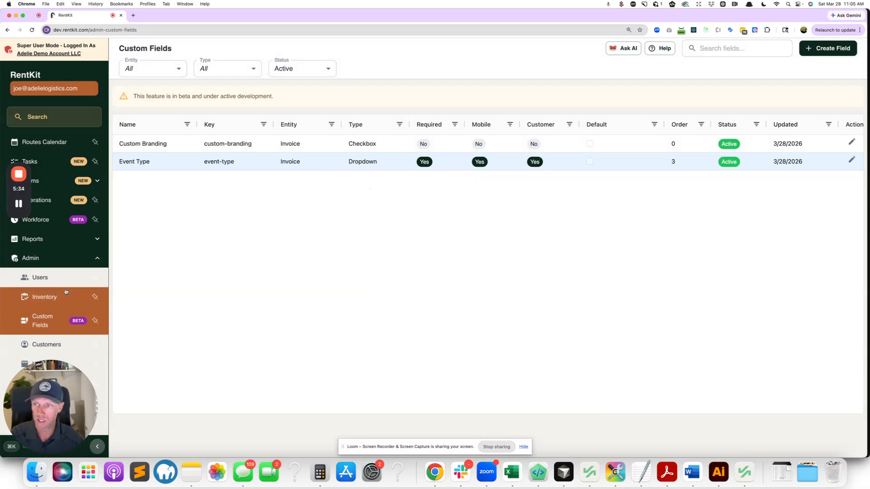
Open the invoice tagged Wait list from the Rental Orders list
{"action": "scroll", "coordinate": [52, 276], "scroll_direction": "up", "scroll_amount": 5}
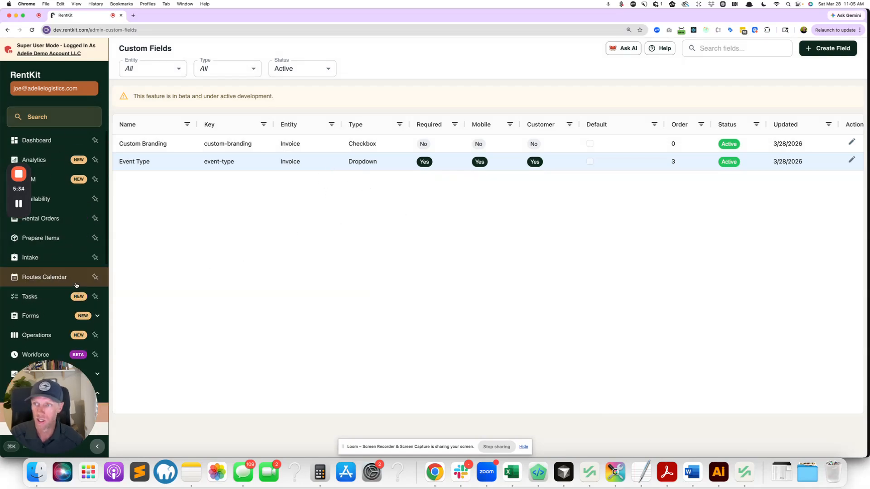
{"action": "left_click", "coordinate": [51, 218]}
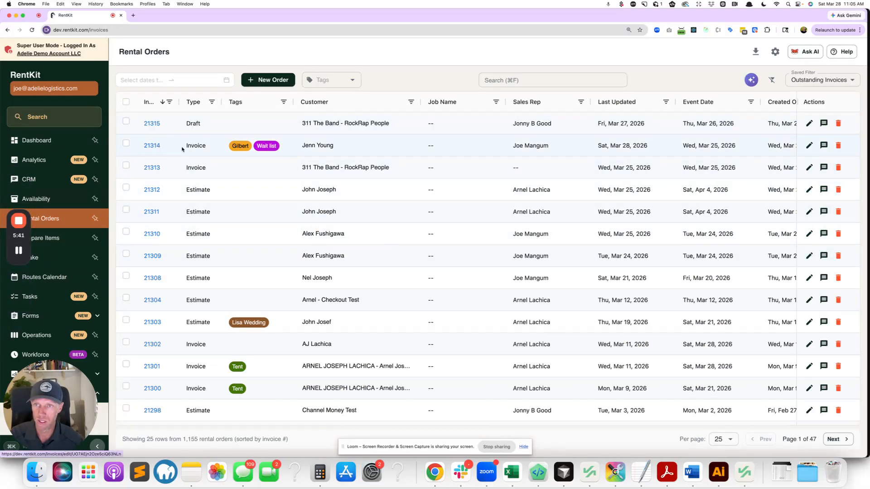
{"action": "left_click", "coordinate": [151, 145]}
Set the Event Type custom field on the invoice to Wedding
{"action": "scroll", "coordinate": [255, 202], "scroll_direction": "down", "scroll_amount": 10}
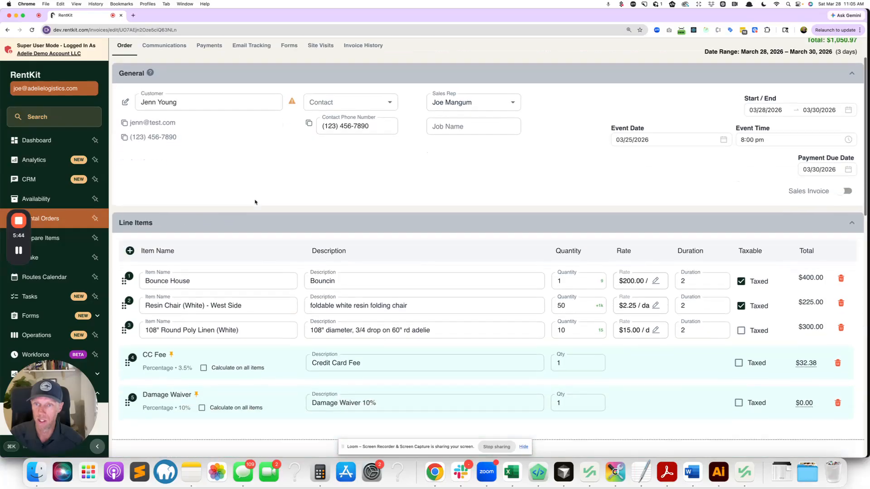
{"action": "scroll", "coordinate": [255, 203], "scroll_direction": "down", "scroll_amount": 8}
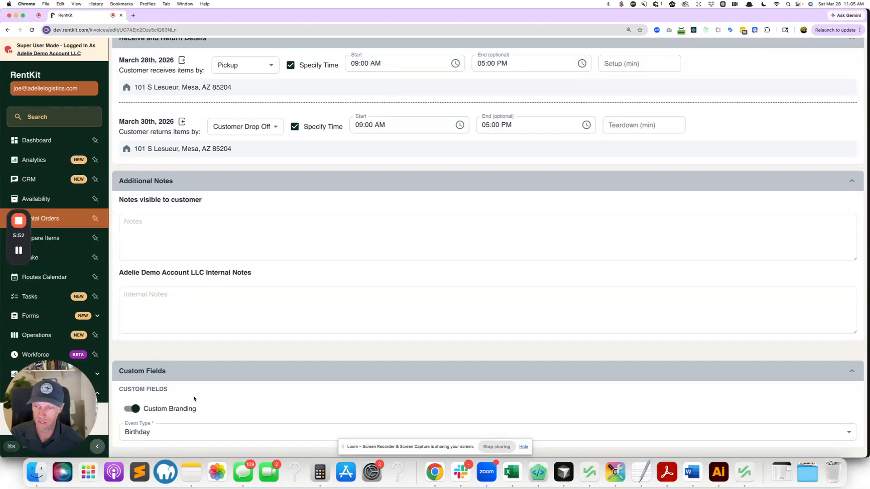
{"action": "left_click", "coordinate": [166, 438]}
{"action": "left_click", "coordinate": [150, 350]}
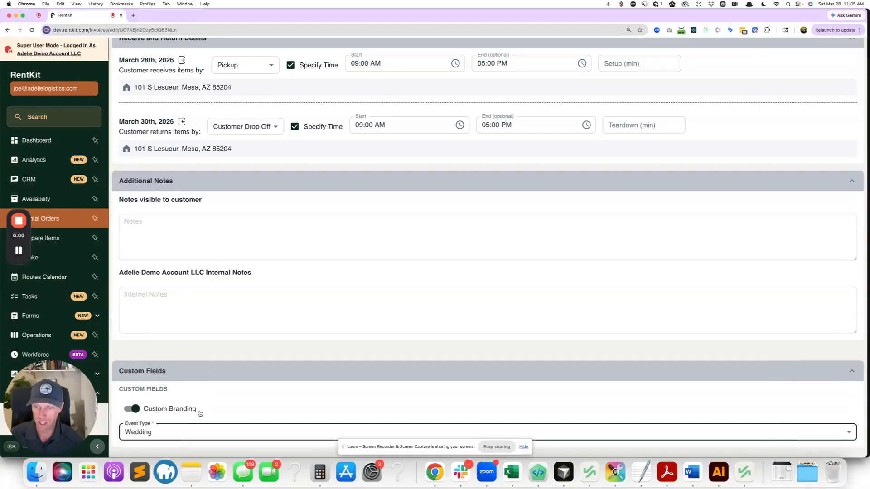
Leave the invoice and return to the Rental Orders list to view its further columns
{"action": "scroll", "coordinate": [412, 384], "scroll_direction": "up", "scroll_amount": 10}
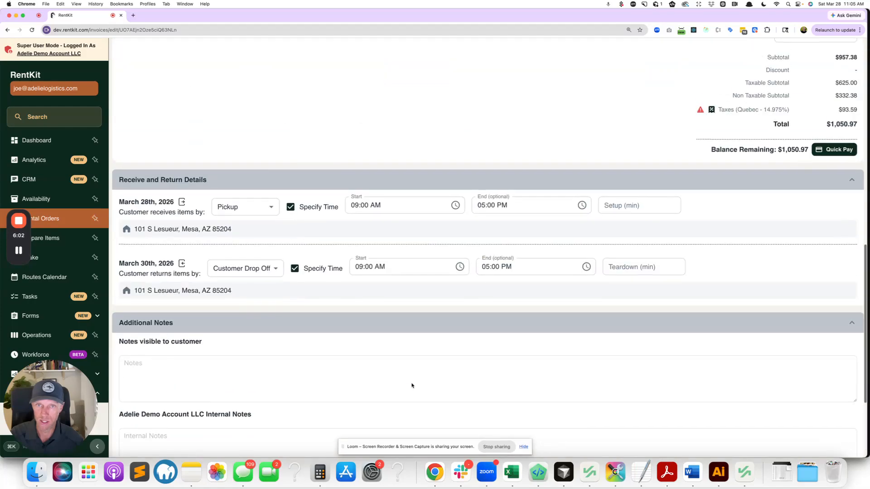
{"action": "scroll", "coordinate": [416, 291], "scroll_direction": "up", "scroll_amount": 4}
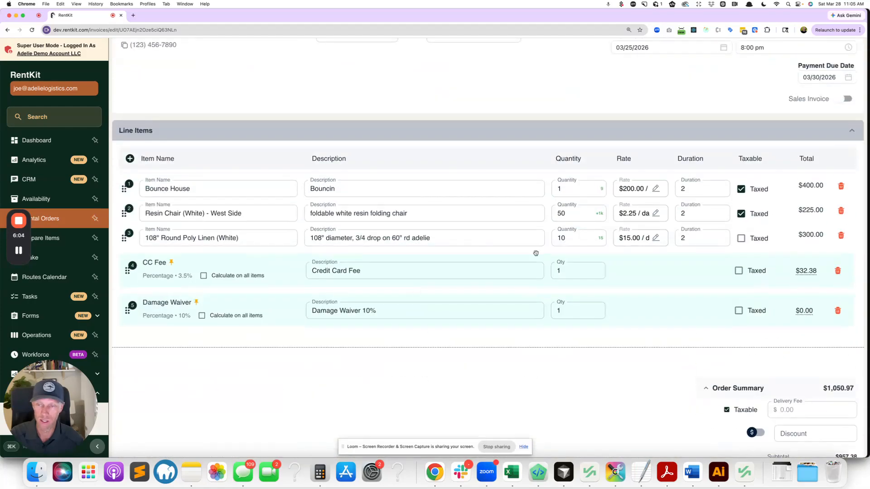
{"action": "scroll", "coordinate": [524, 306], "scroll_direction": "up", "scroll_amount": 4}
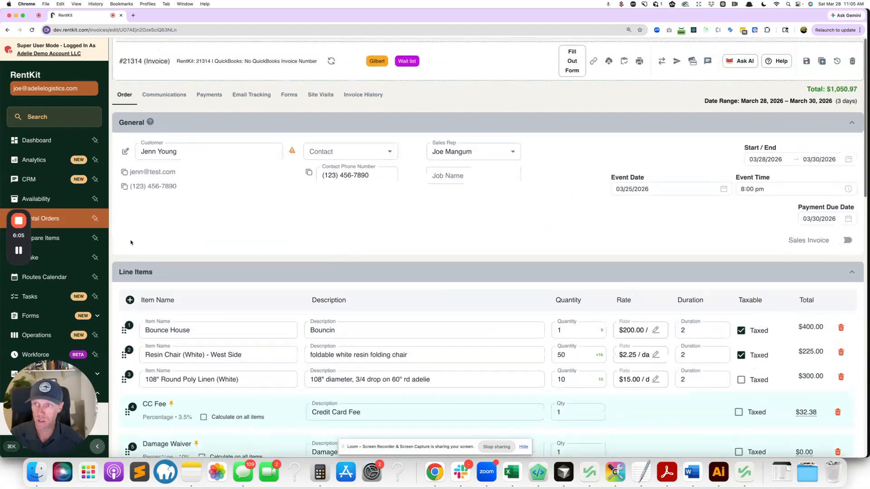
{"action": "left_click", "coordinate": [52, 219]}
{"action": "left_click", "coordinate": [533, 270]}
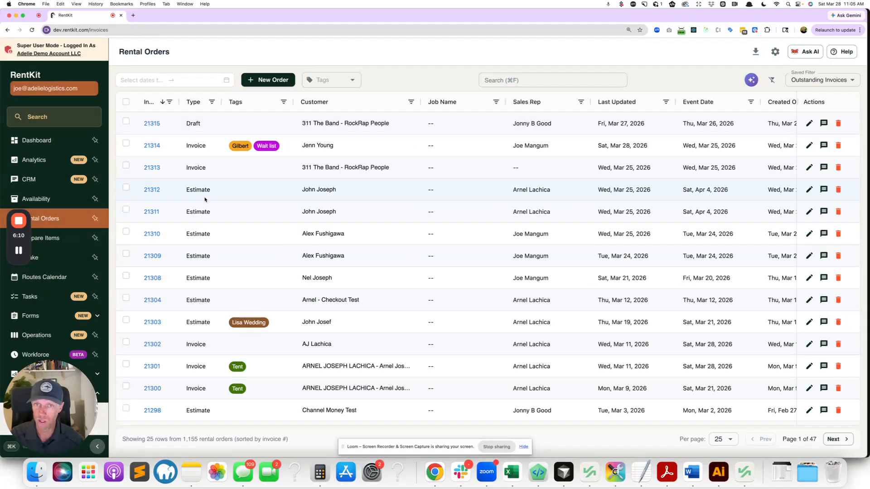
{"action": "scroll", "coordinate": [261, 183], "scroll_direction": "right", "scroll_amount": 6}
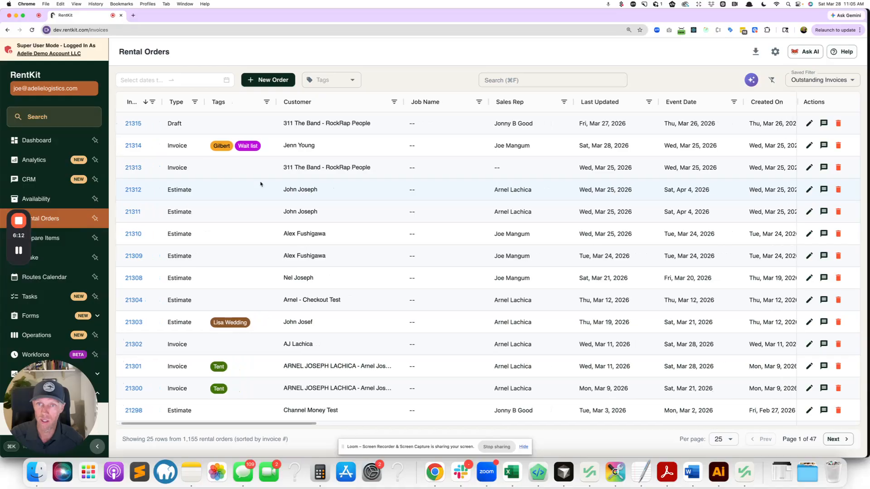
Open the column visibility settings for the Rental Orders grid
{"action": "scroll", "coordinate": [261, 183], "scroll_direction": "right", "scroll_amount": 15}
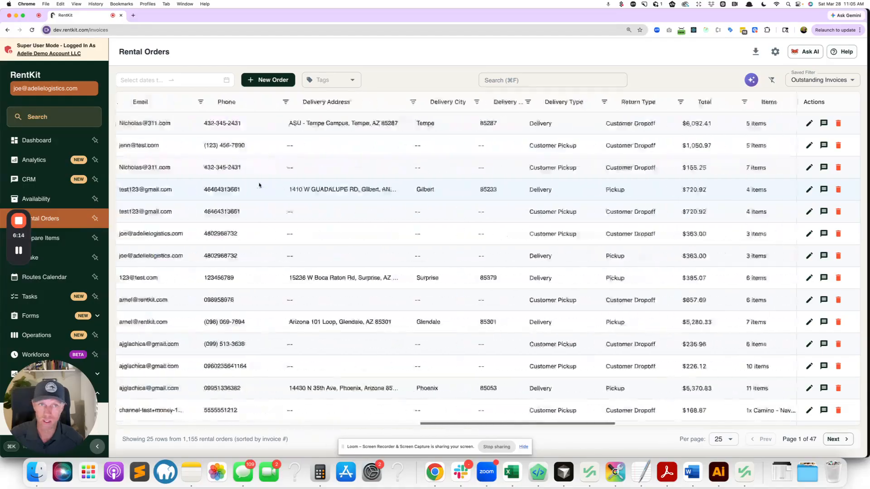
{"action": "scroll", "coordinate": [306, 134], "scroll_direction": "left", "scroll_amount": 20}
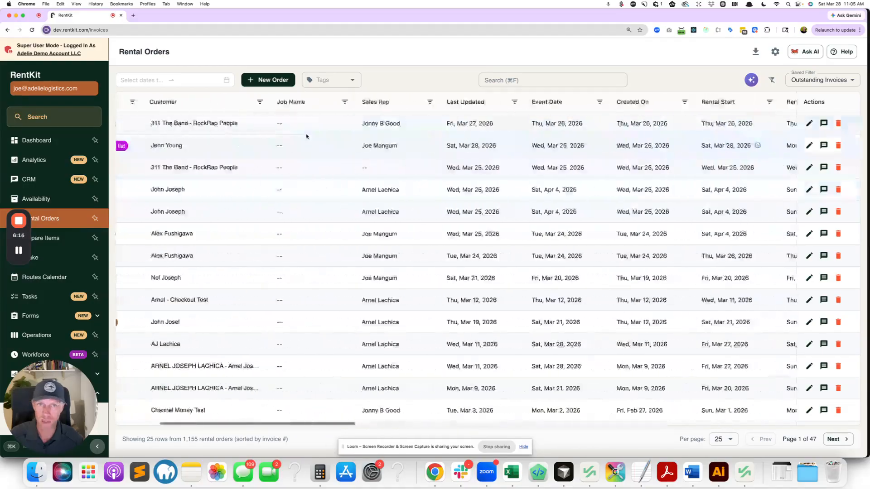
{"action": "left_click", "coordinate": [776, 52]}
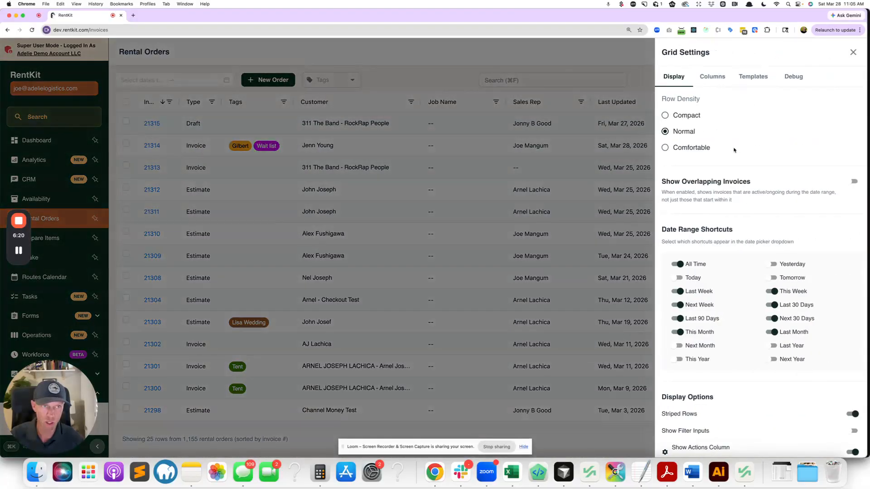
{"action": "left_click", "coordinate": [713, 77]}
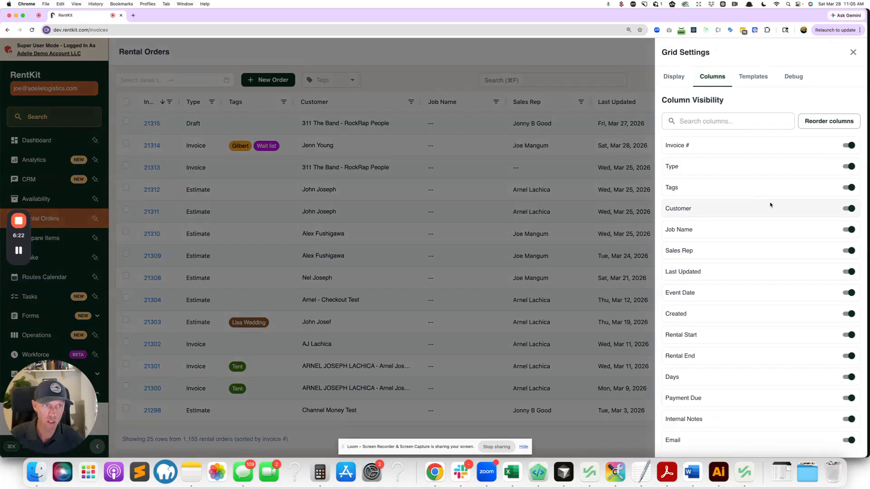
Hide the Job Name, Sales Rep, Last Updated and Event Date columns from the Rental Orders grid
{"action": "left_click", "coordinate": [849, 229]}
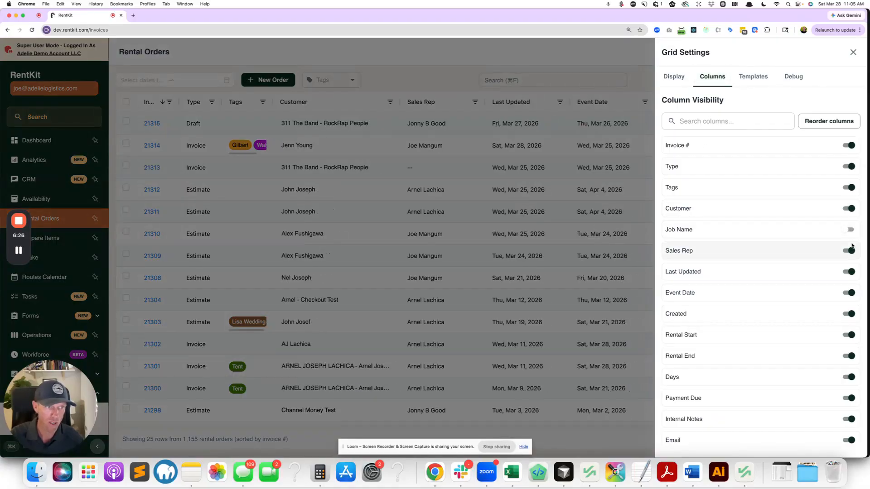
{"action": "left_click", "coordinate": [849, 252]}
{"action": "left_click", "coordinate": [849, 272]}
{"action": "left_click", "coordinate": [850, 294]}
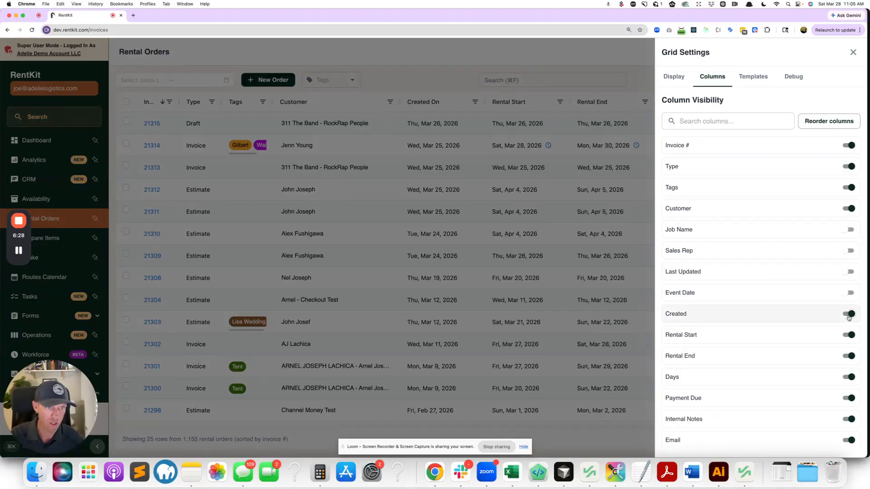
Hide the Created, Rental Start, Rental End, Days and Payment Due columns from the grid
{"action": "left_click", "coordinate": [852, 314]}
{"action": "left_click", "coordinate": [850, 336]}
{"action": "left_click", "coordinate": [850, 356]}
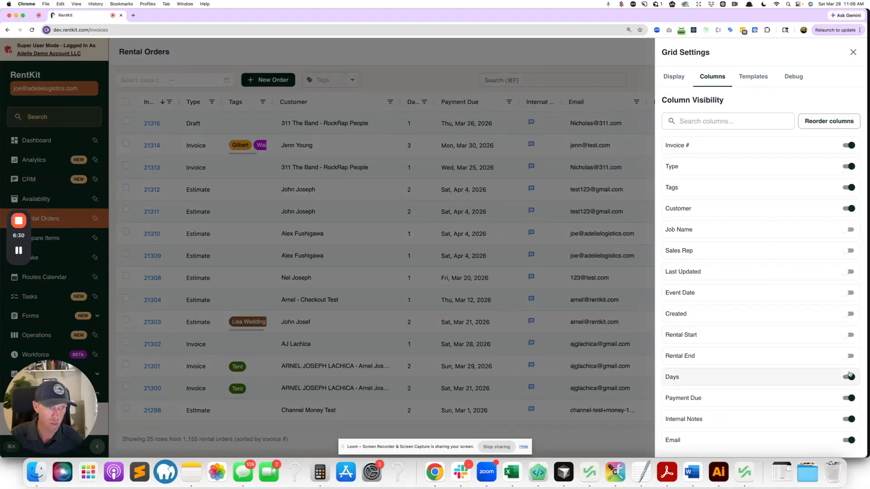
{"action": "left_click", "coordinate": [849, 378]}
{"action": "left_click", "coordinate": [849, 399]}
Hide the Internal Notes, Email and Phone columns from the grid
{"action": "scroll", "coordinate": [849, 398], "scroll_direction": "down", "scroll_amount": 3}
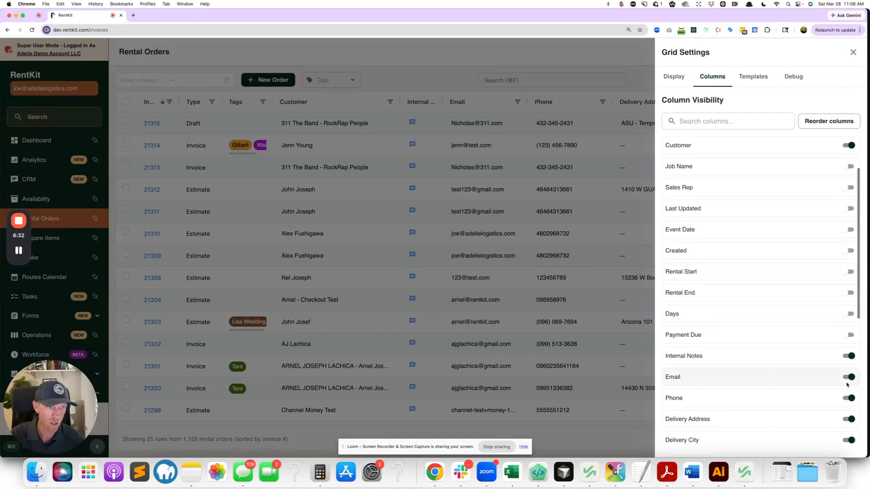
{"action": "left_click", "coordinate": [850, 356]}
{"action": "left_click", "coordinate": [849, 377]}
{"action": "left_click", "coordinate": [849, 398]}
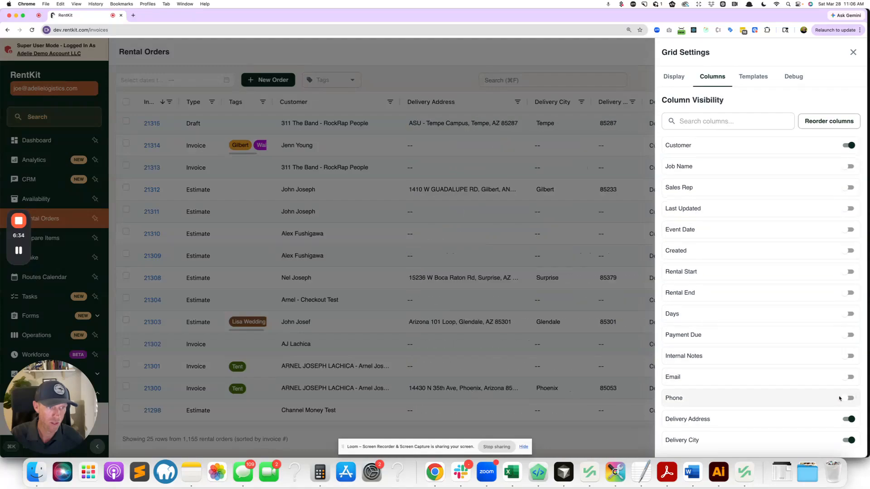
Hide the Delivery Address, Delivery City, Delivery Zip and Delivery Type columns from the grid
{"action": "scroll", "coordinate": [845, 378], "scroll_direction": "down", "scroll_amount": 3}
{"action": "left_click", "coordinate": [849, 361]}
{"action": "left_click", "coordinate": [849, 382]}
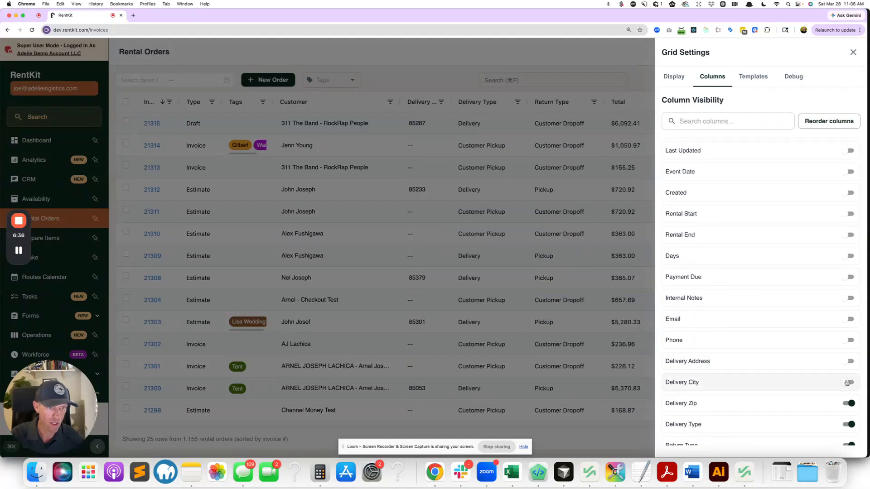
{"action": "scroll", "coordinate": [846, 392], "scroll_direction": "down", "scroll_amount": 1}
{"action": "left_click", "coordinate": [847, 392]}
{"action": "left_click", "coordinate": [849, 413]}
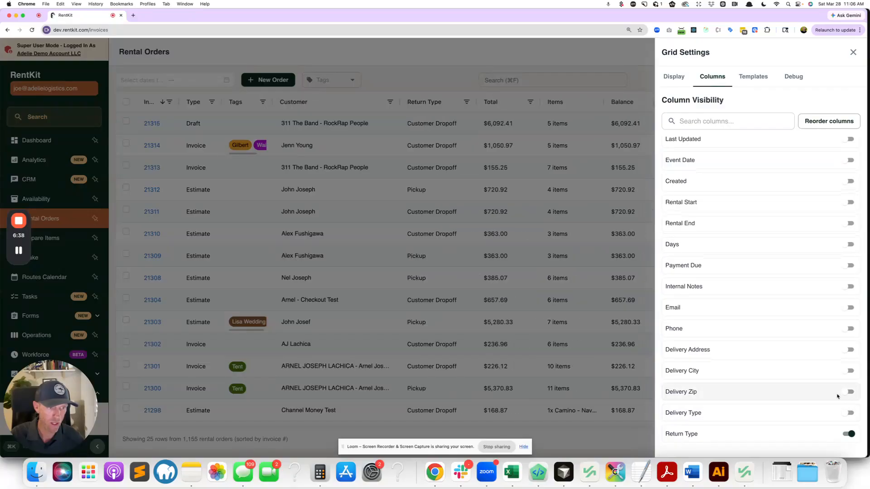
Hide the Return Type and Total columns while keeping the Items column shown
{"action": "scroll", "coordinate": [848, 390], "scroll_direction": "down", "scroll_amount": 3}
{"action": "left_click", "coordinate": [850, 364]}
{"action": "left_click", "coordinate": [849, 384]}
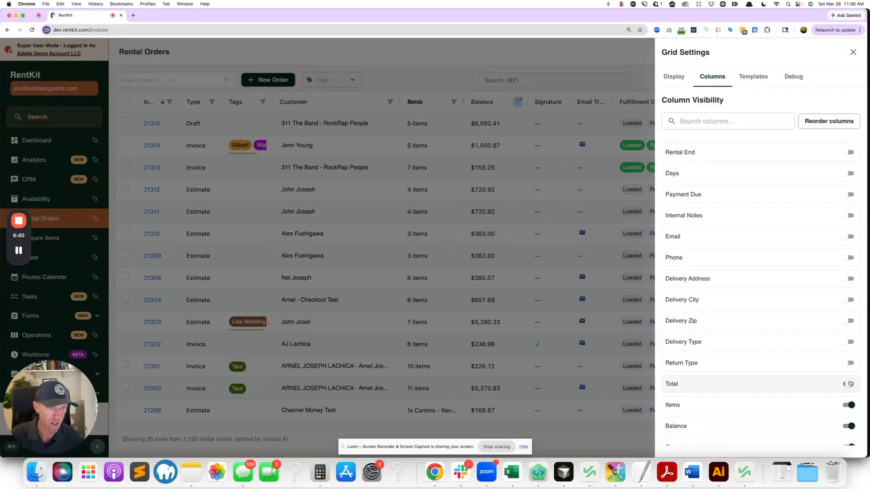
{"action": "left_click", "coordinate": [851, 406]}
{"action": "left_click", "coordinate": [856, 406]}
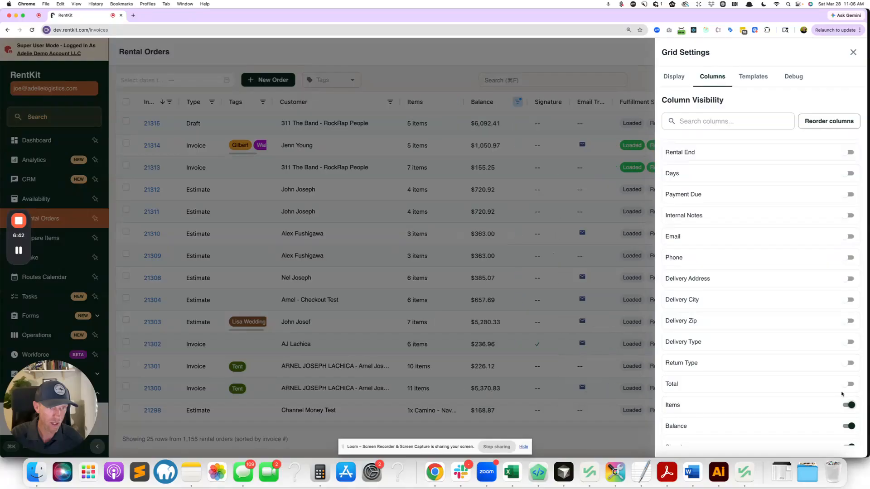
Hide the Signature, Email Tracking and Fulfillment Status columns, switching Balance off and back on so it stays shown
{"action": "scroll", "coordinate": [854, 398], "scroll_direction": "down", "scroll_amount": 2}
{"action": "left_click", "coordinate": [849, 372]}
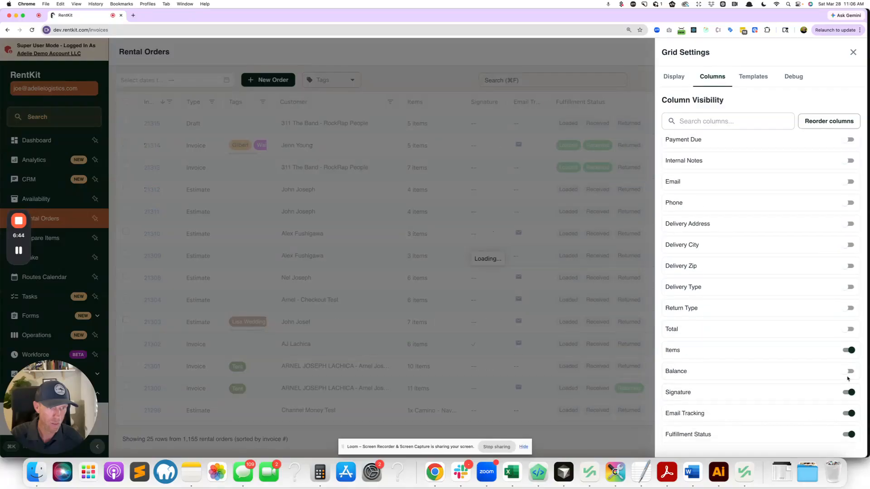
{"action": "left_click", "coordinate": [849, 372]}
{"action": "left_click", "coordinate": [849, 392]}
{"action": "left_click", "coordinate": [850, 414]}
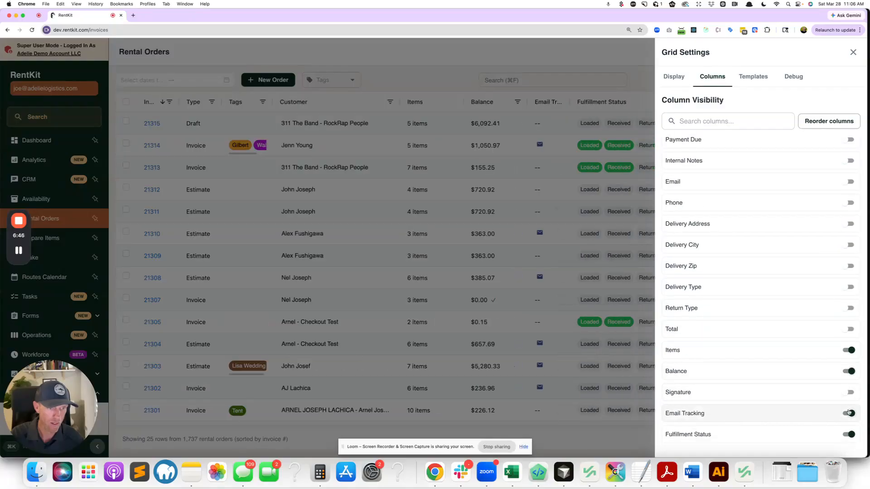
{"action": "scroll", "coordinate": [850, 399], "scroll_direction": "down", "scroll_amount": 2}
{"action": "left_click", "coordinate": [848, 374]}
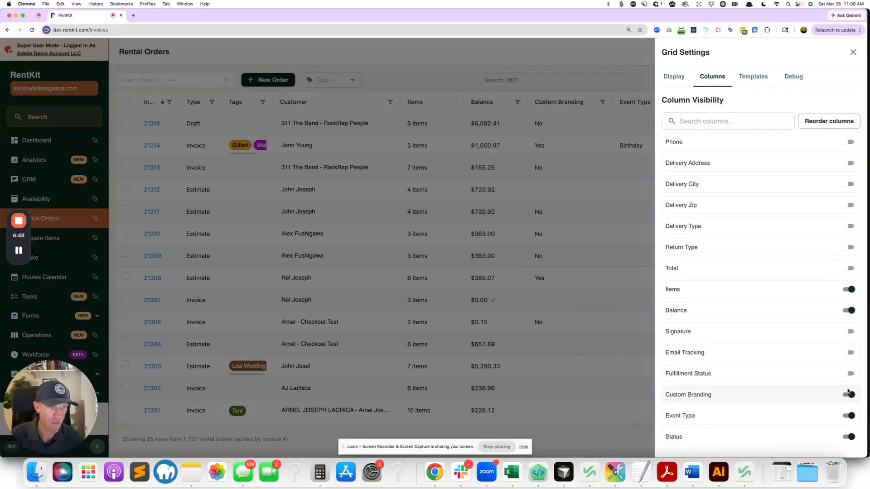
Hide the Status column, keep Custom Branding shown, and close the grid settings to view the custom field columns
{"action": "left_click", "coordinate": [849, 394]}
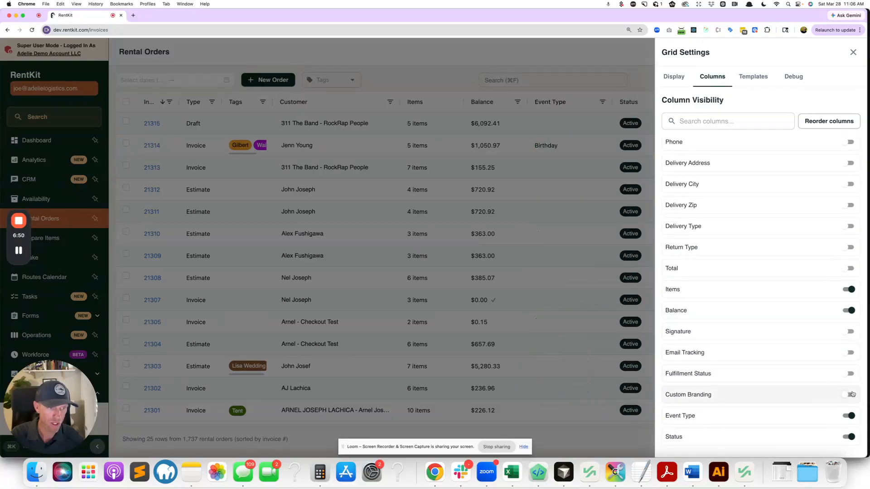
{"action": "left_click", "coordinate": [851, 394]}
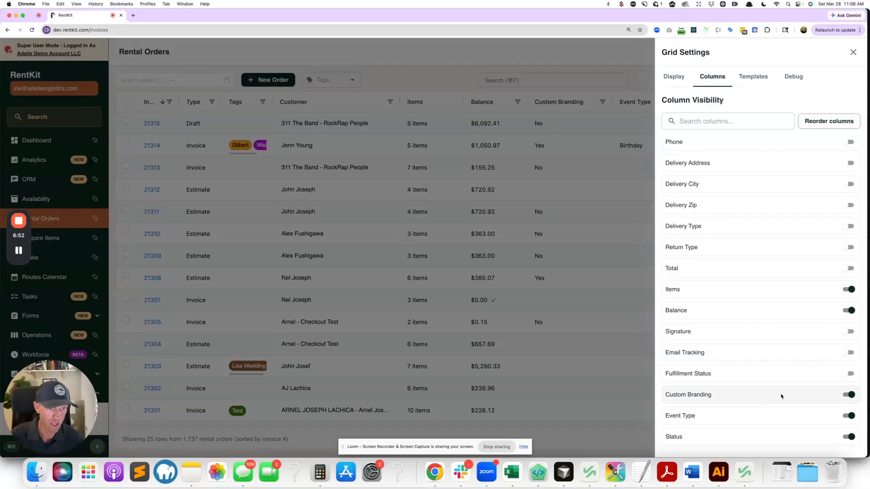
{"action": "left_click", "coordinate": [849, 437]}
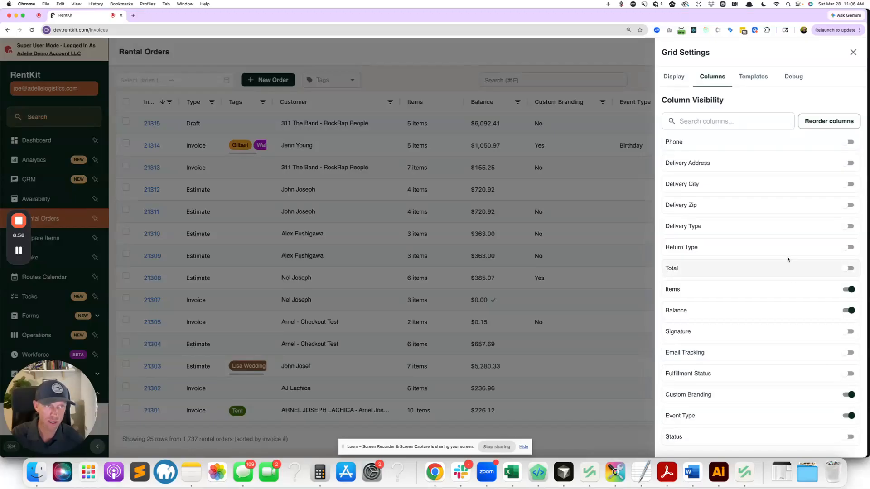
{"action": "left_click", "coordinate": [633, 175]}
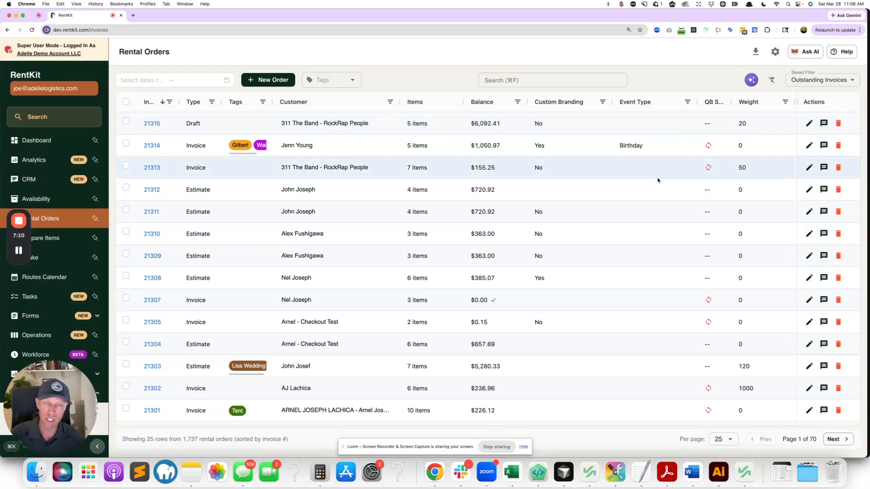
{"action": "scroll", "coordinate": [616, 161], "scroll_direction": "down", "scroll_amount": 1}
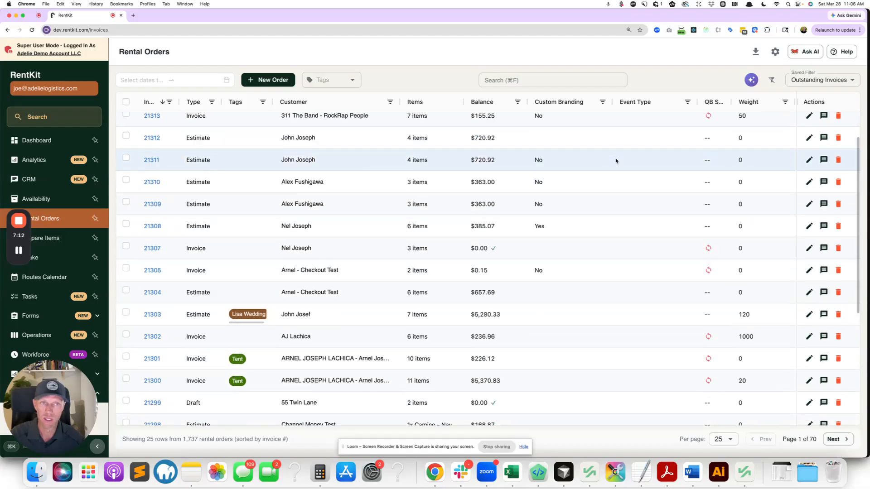
{"action": "scroll", "coordinate": [616, 160], "scroll_direction": "up", "scroll_amount": 1}
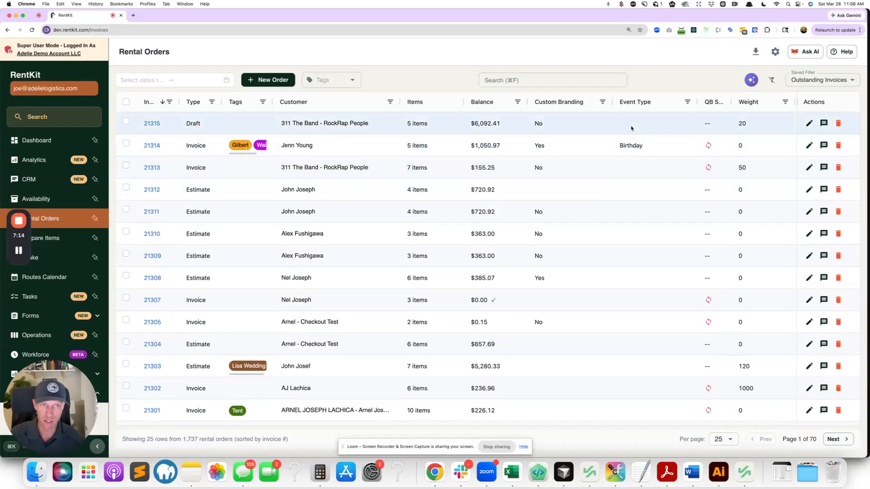